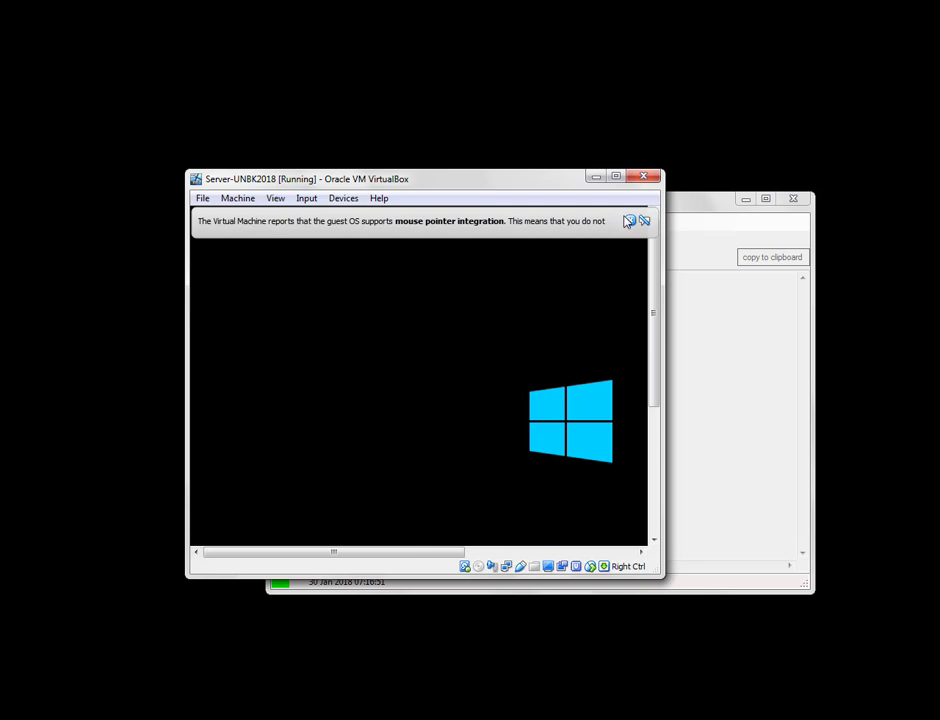
- Bring ExamBrowser Admin to the front, confirm continuing the Server-UNBK2018 starter once its checks finish, and dismiss the Chrome data directory warning
left_click(701, 205)
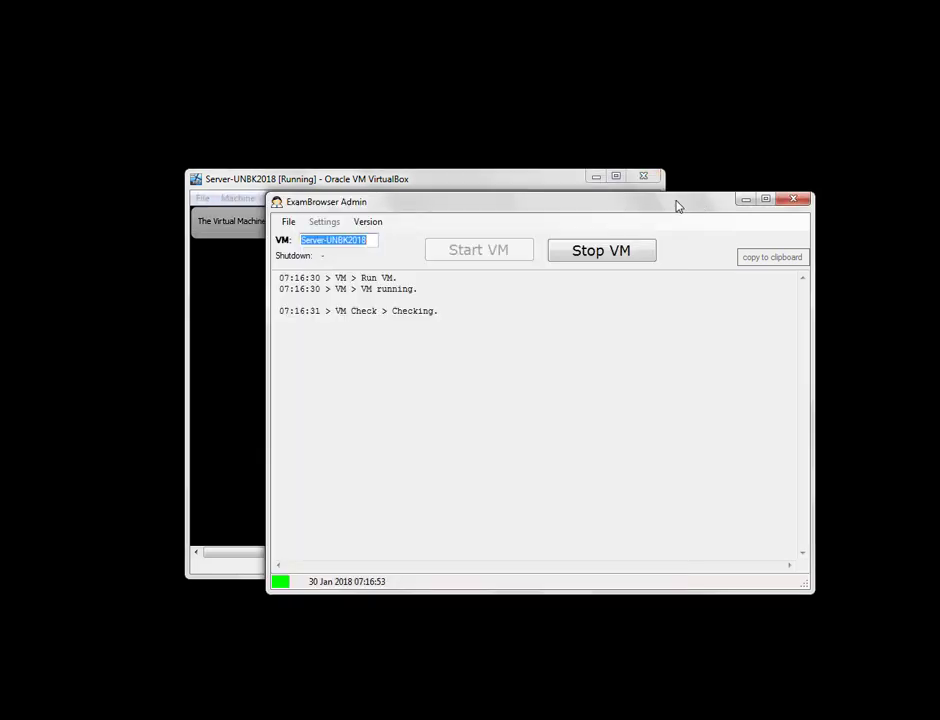
left_click_drag(663, 204, 623, 190)
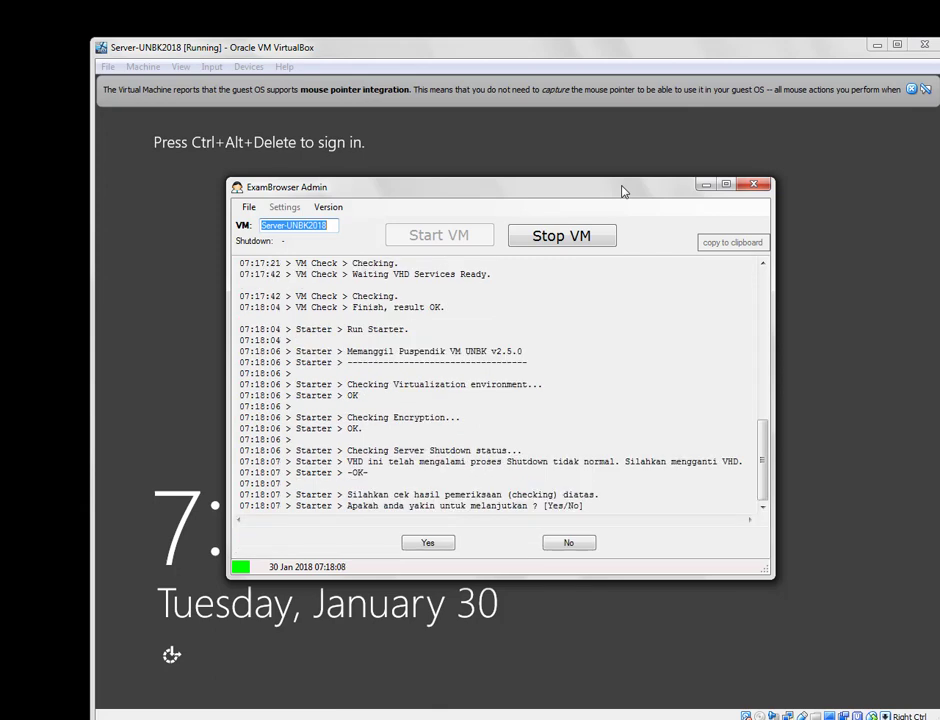
left_click(440, 545)
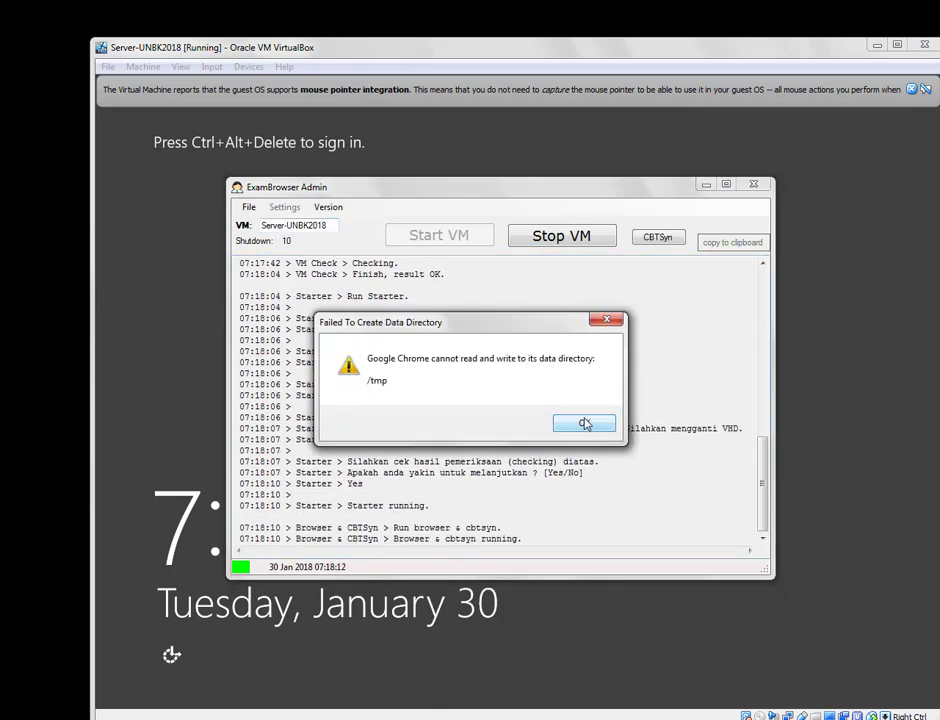
left_click(585, 424)
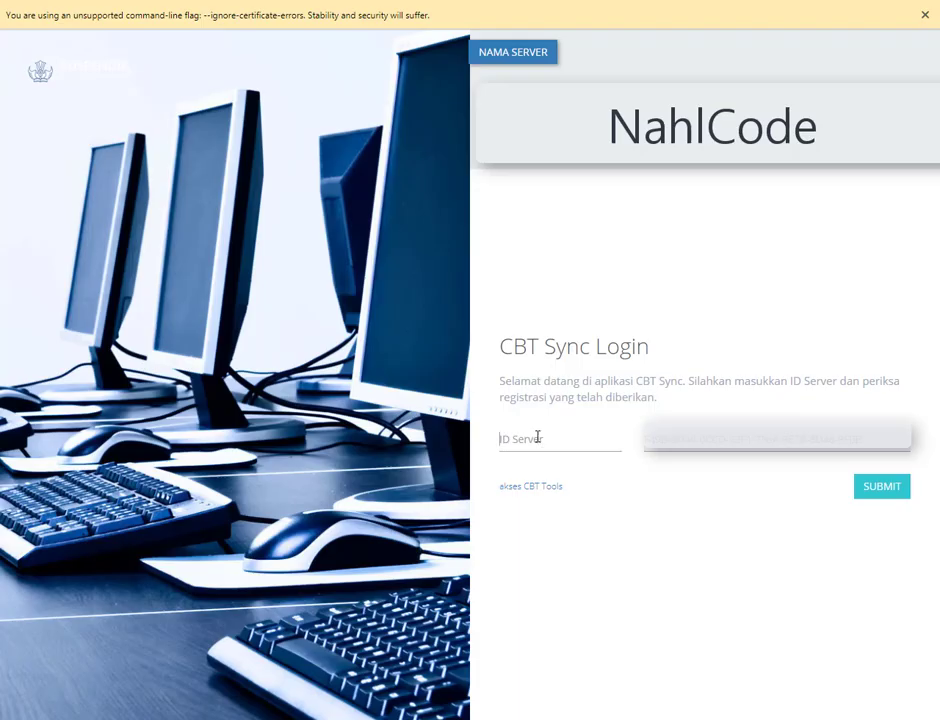
- Log in to CBT Sync with the server ID
type("KXXXXX")
left_click(860, 487)
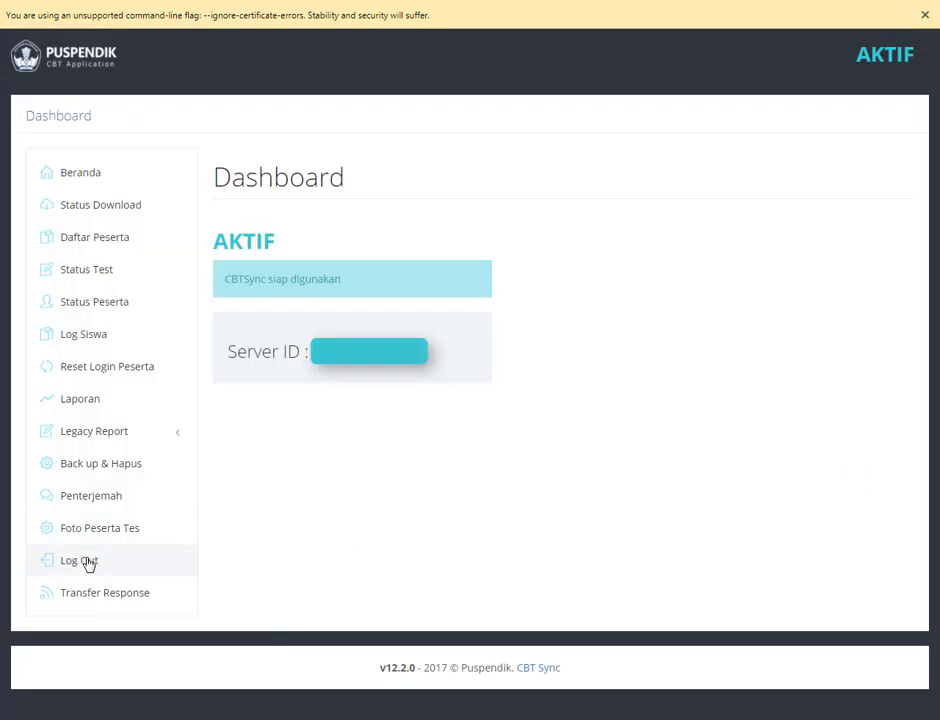
- Run a backup of the server data, declining the page translation offer, and download the finished backup file
left_click(116, 474)
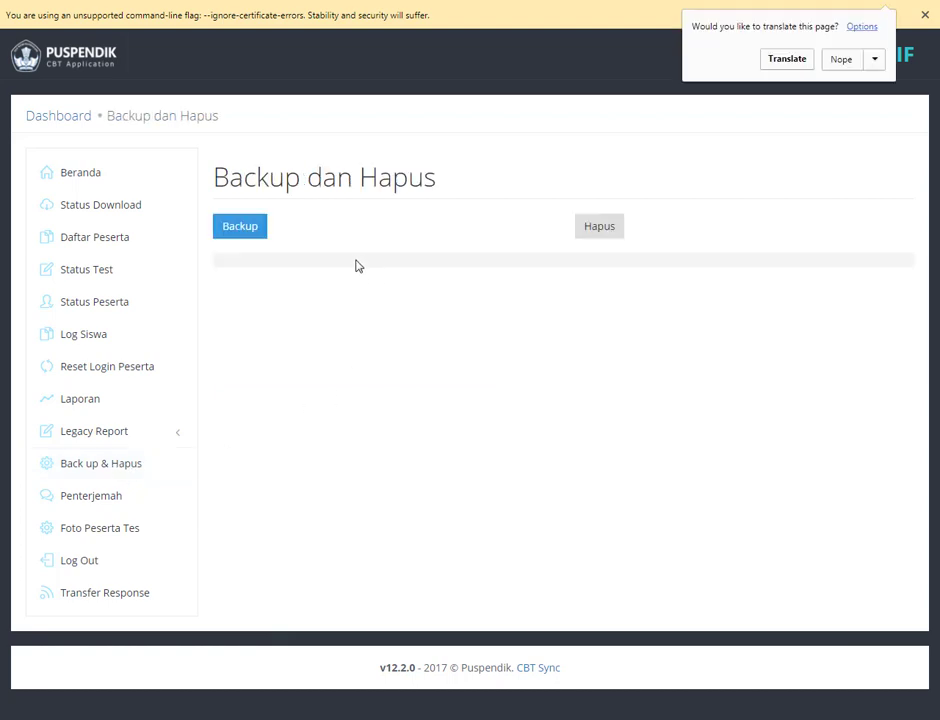
left_click(845, 59)
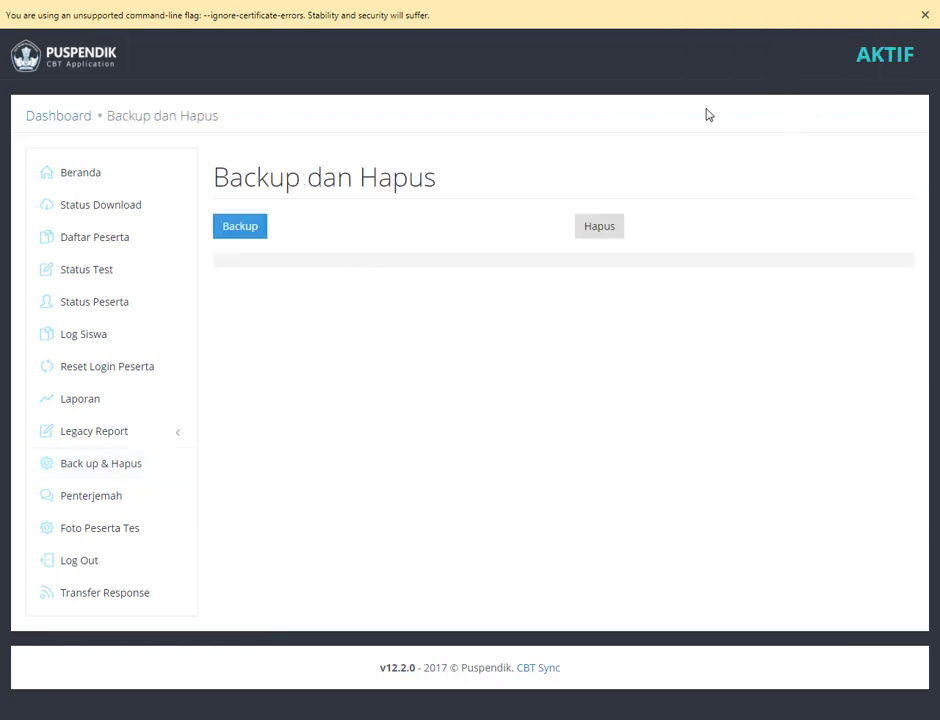
left_click(257, 228)
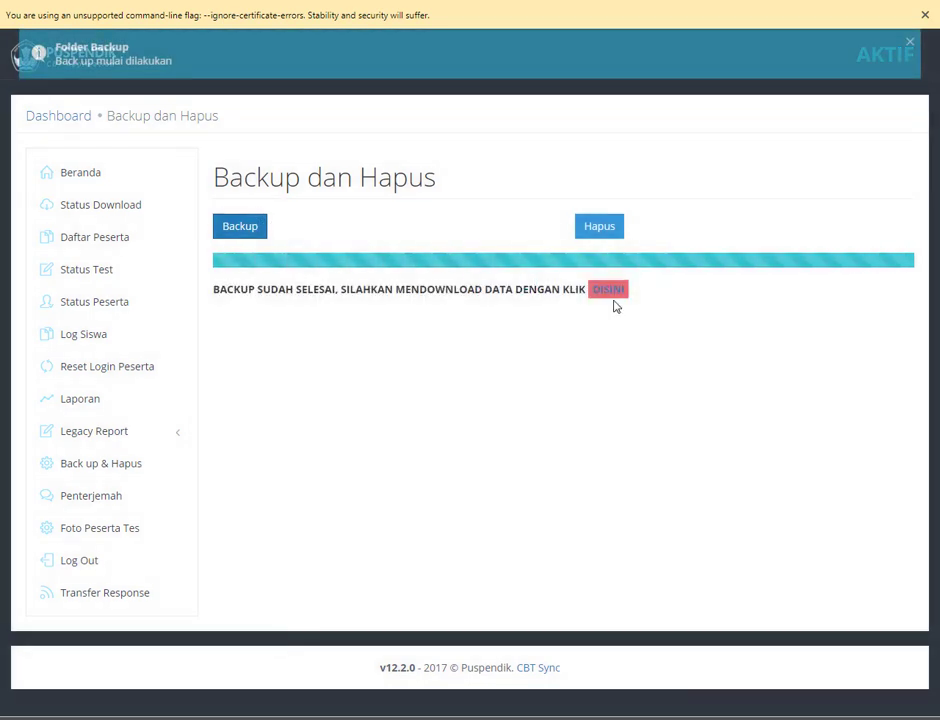
left_click(608, 290)
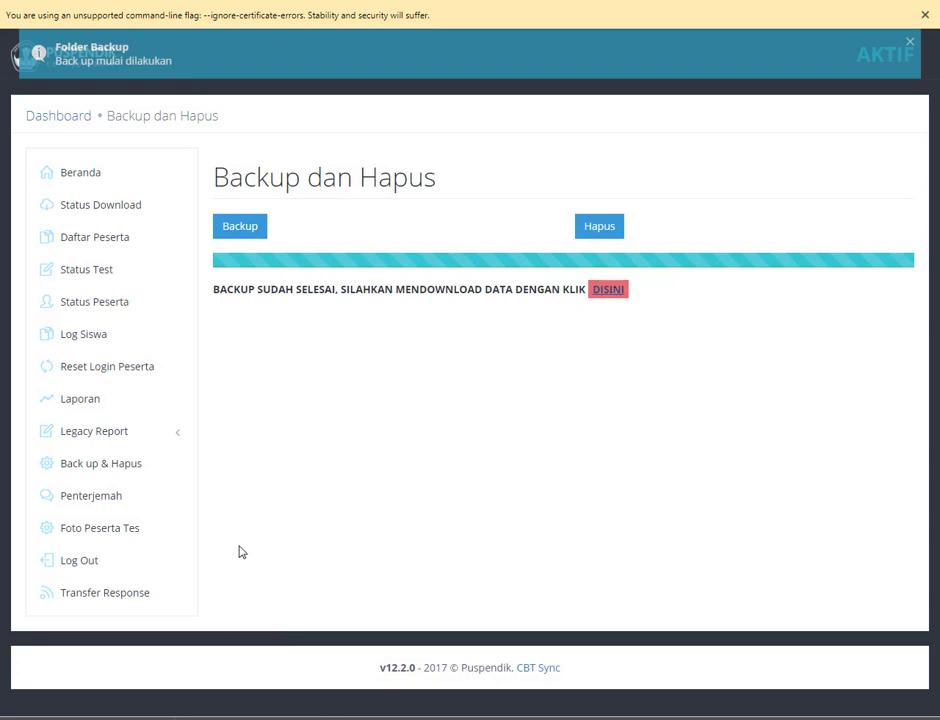
right_click(329, 707)
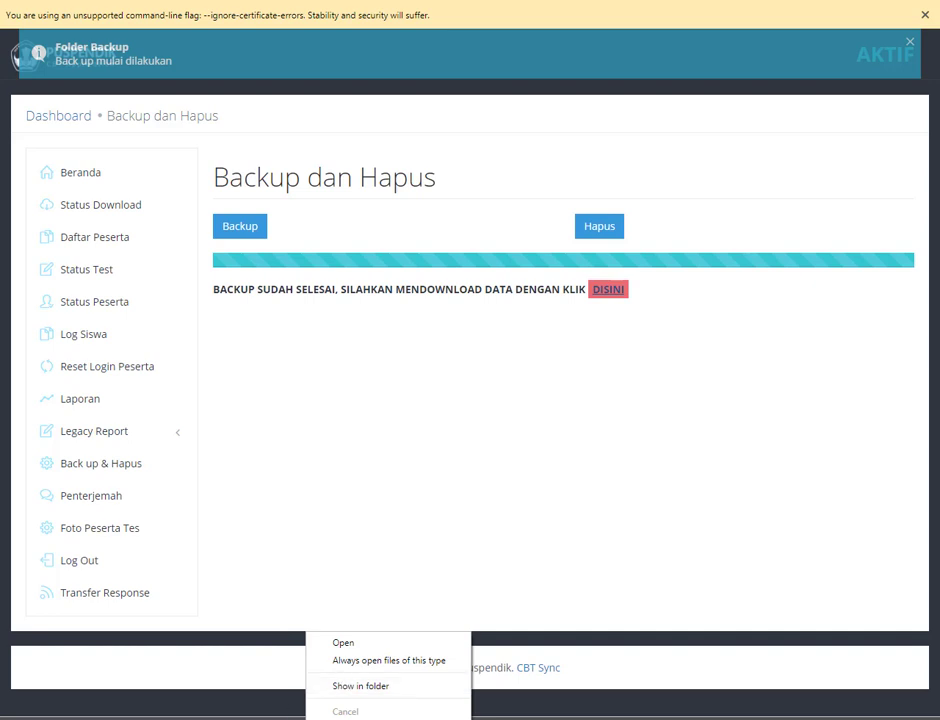
key("Escape")
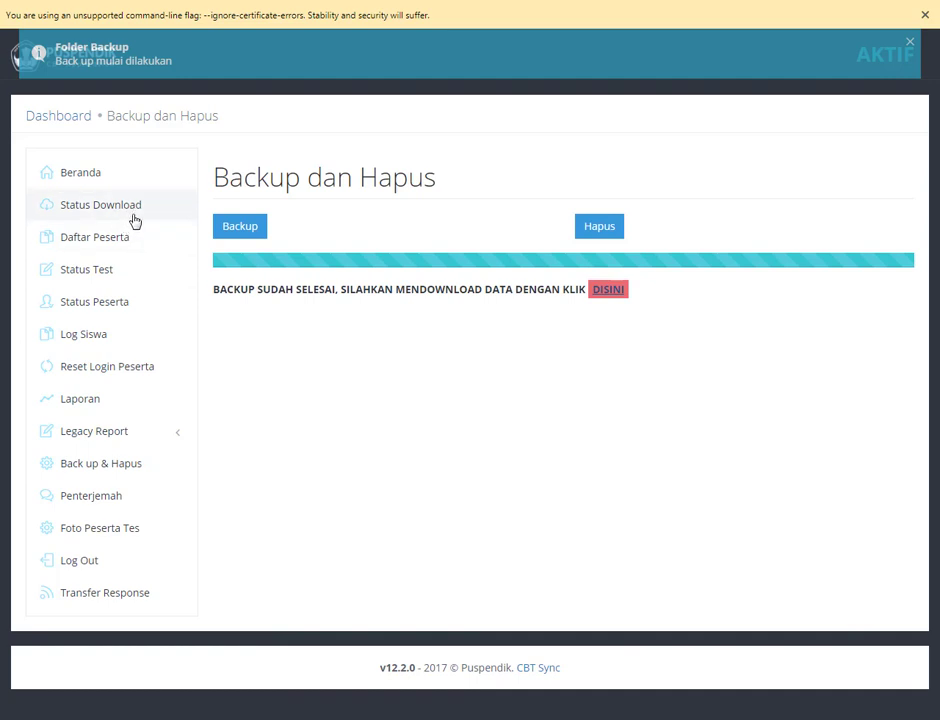
- Delete all data on the server, ticking the confirmation that the deletion is intended
left_click(590, 231)
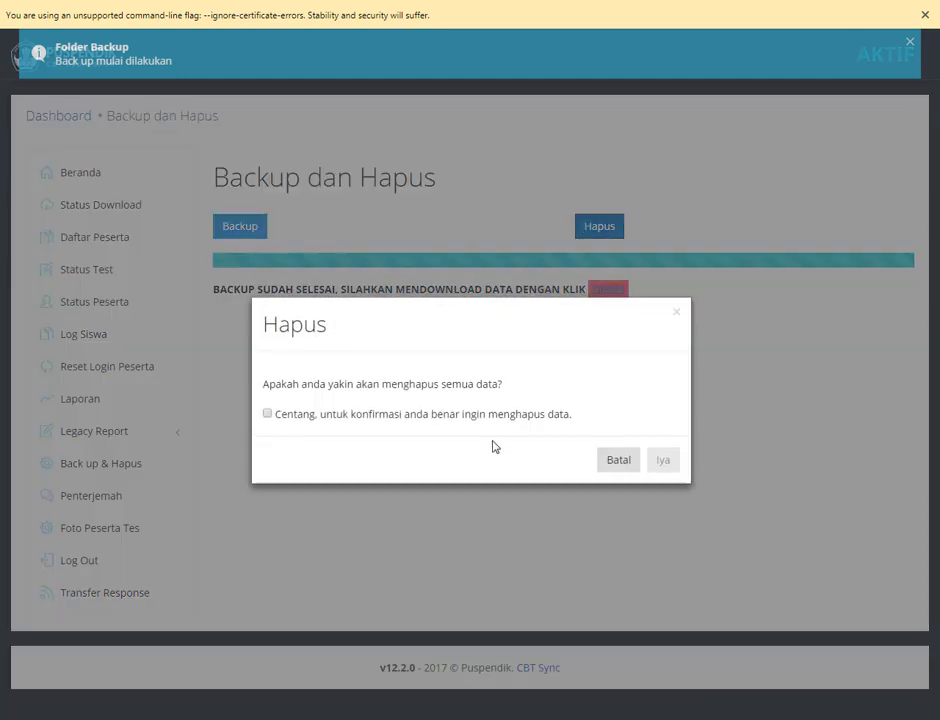
left_click(267, 414)
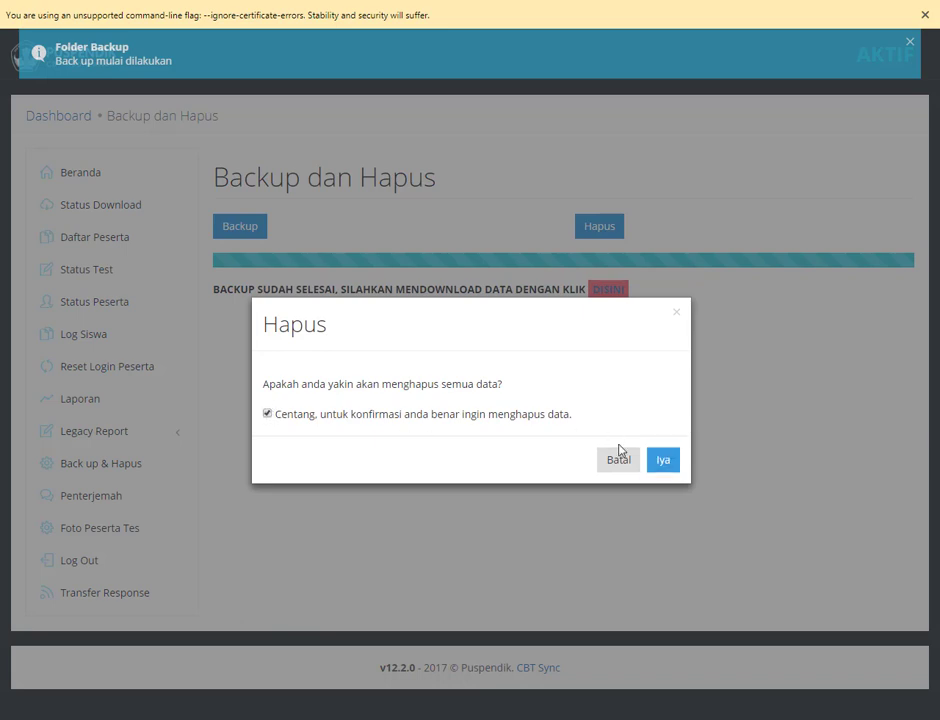
left_click(663, 462)
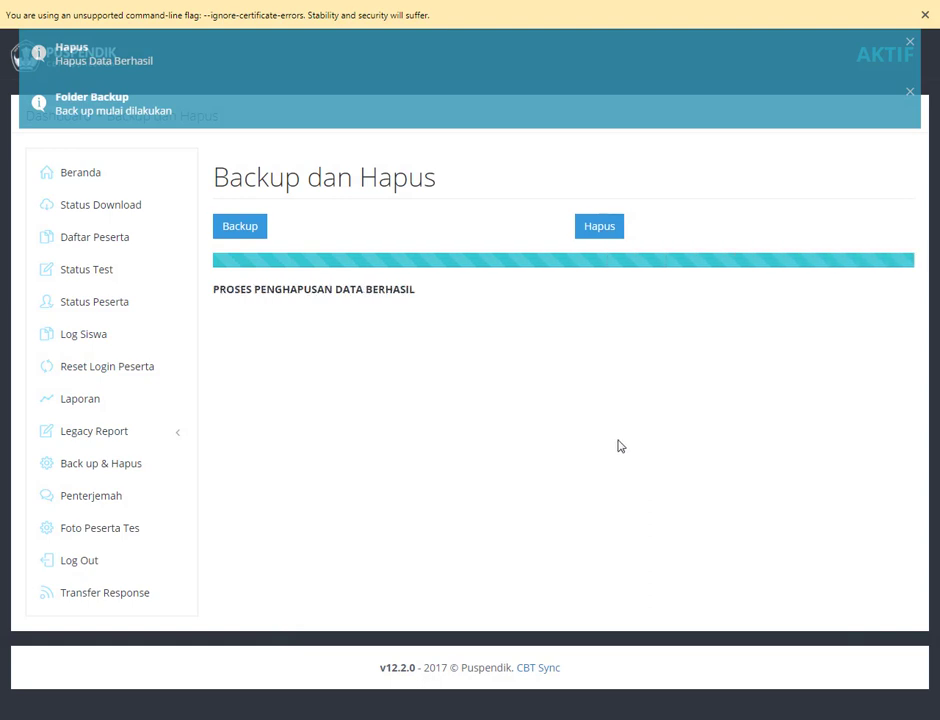
- Check the download status of DATA 1 to DATA 9 before synchronising, closing the status window after reading it
left_click(119, 210)
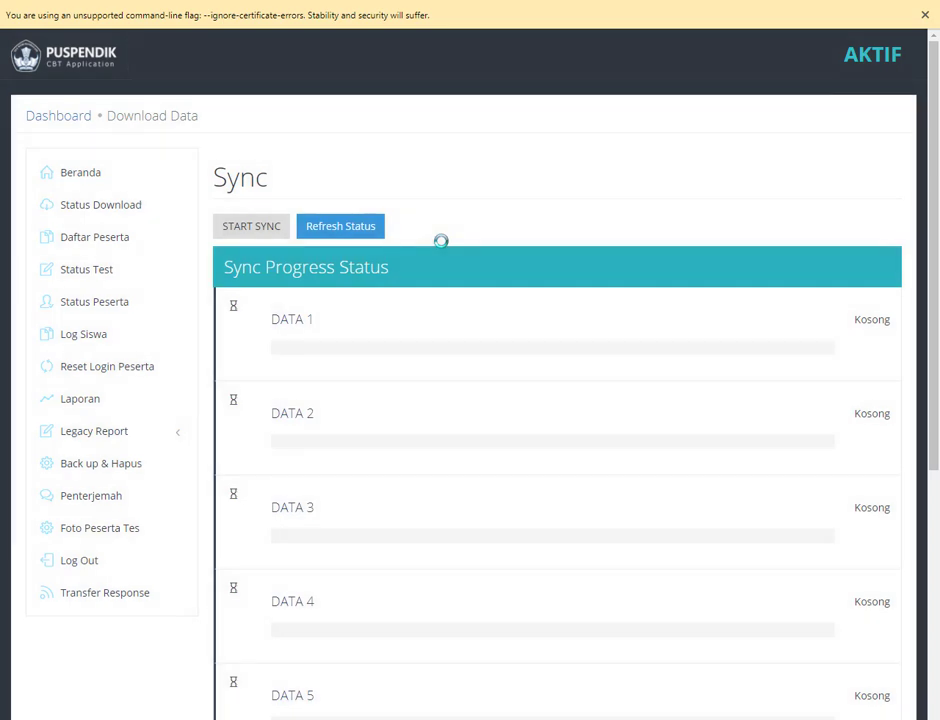
left_click(354, 229)
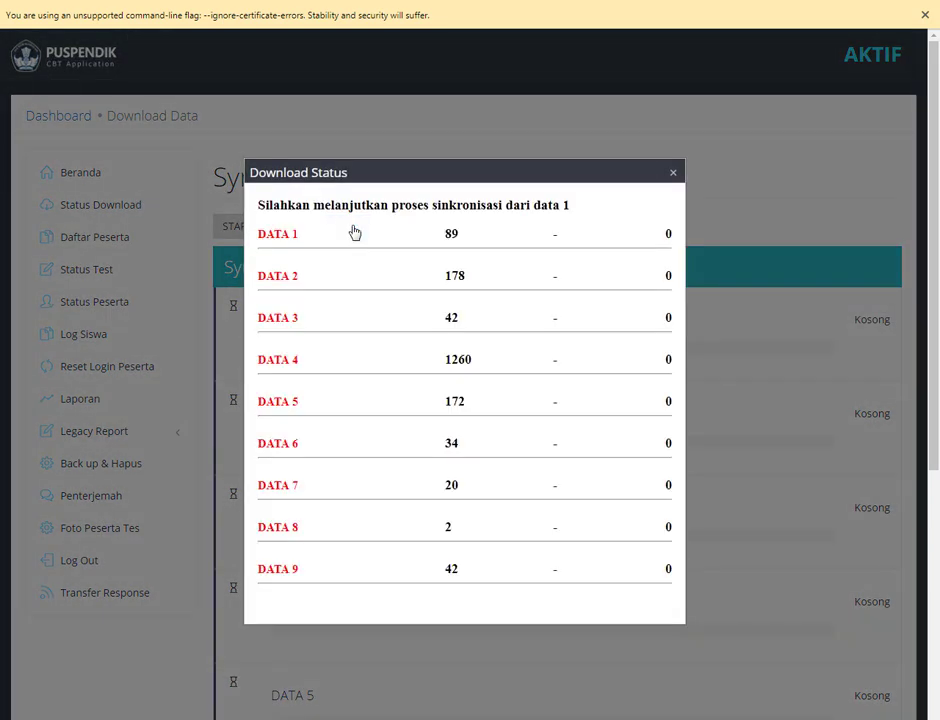
scroll(621, 210, "down", 3)
scroll(621, 210, "up", 3)
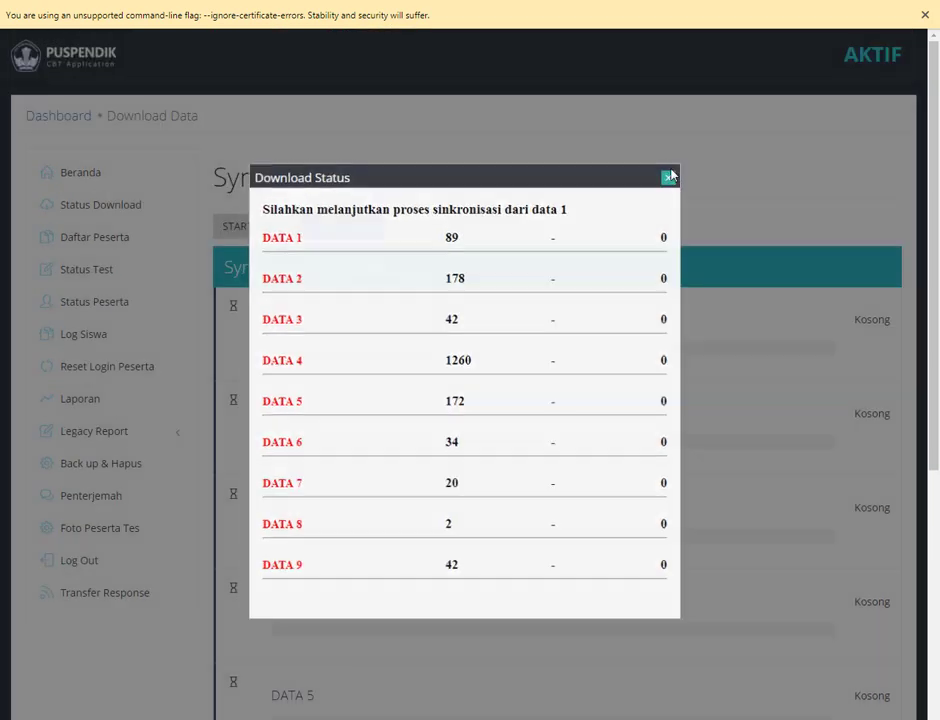
left_click(673, 174)
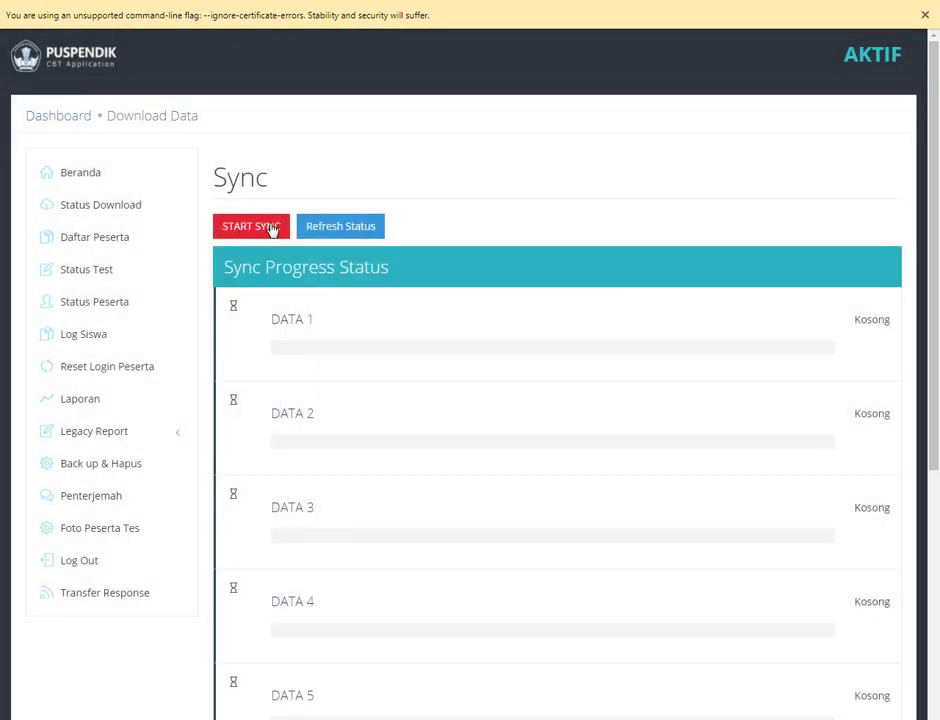
- Start the synchronisation, follow it until all nine data sets are downloaded, and close the completion notice
left_click(271, 229)
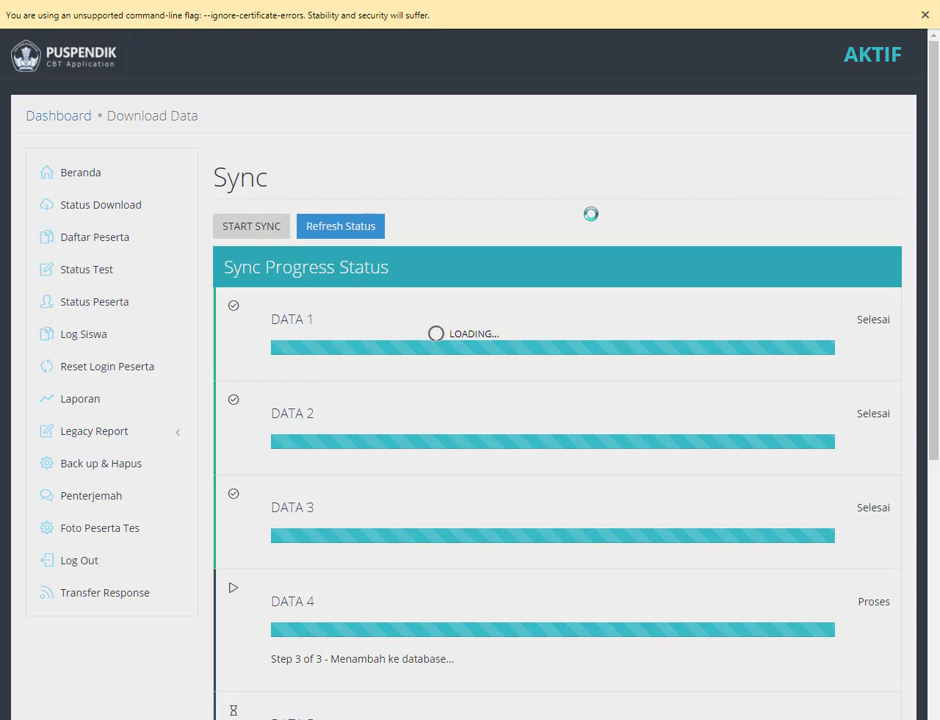
scroll(807, 592, "down", 3)
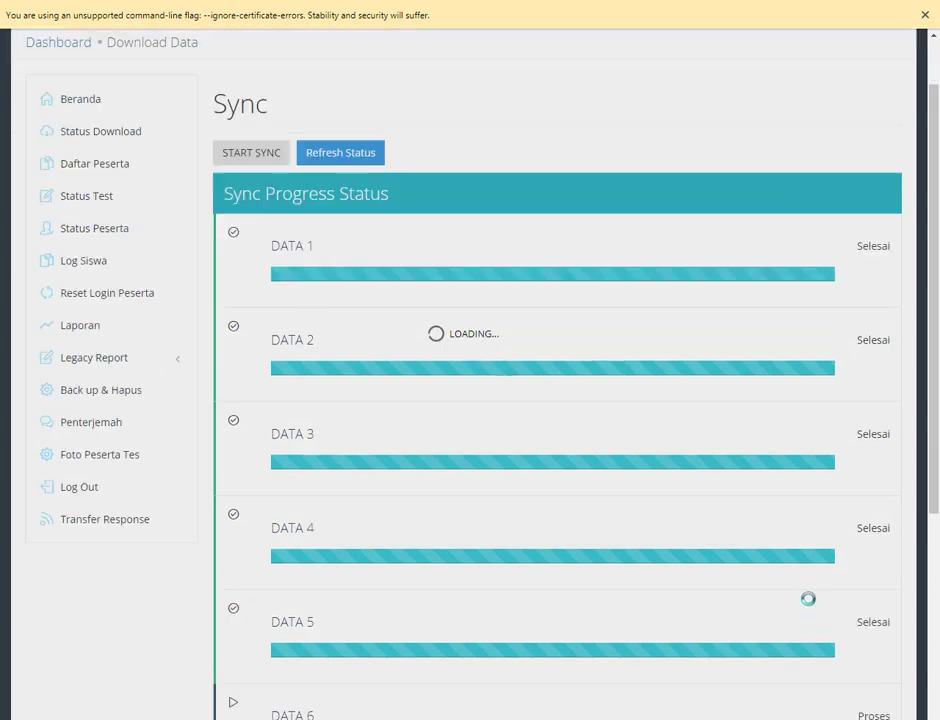
scroll(807, 592, "down", 1)
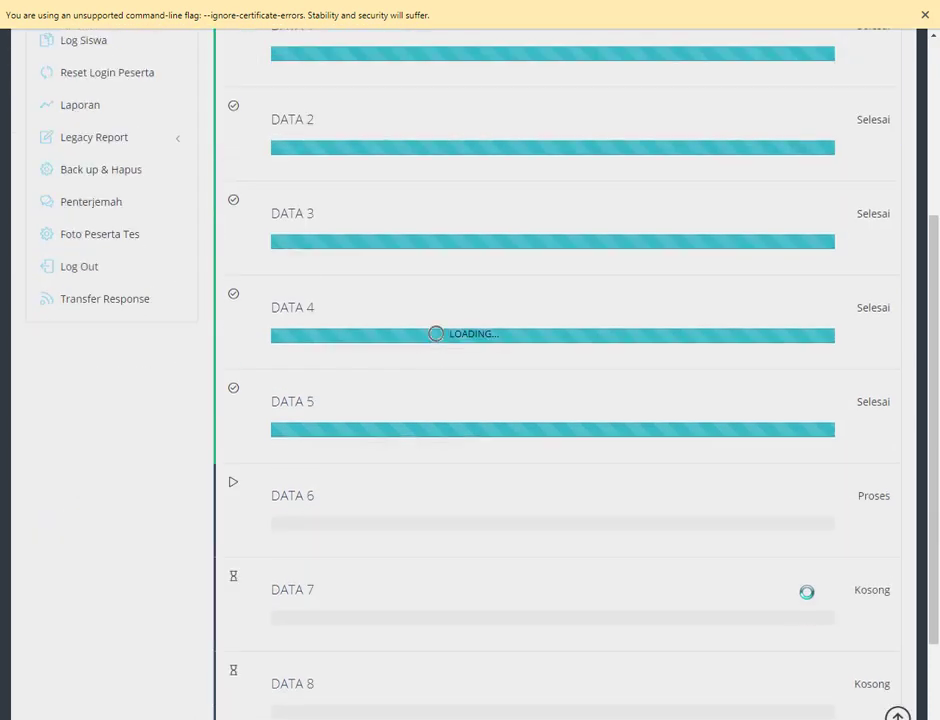
scroll(807, 581, "down", 2)
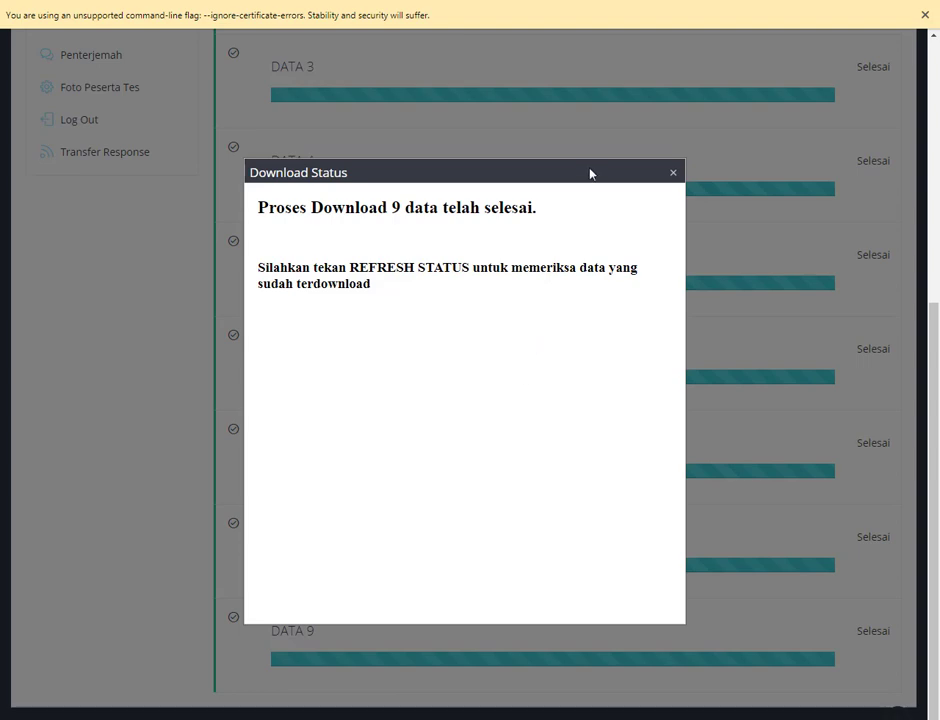
left_click(673, 175)
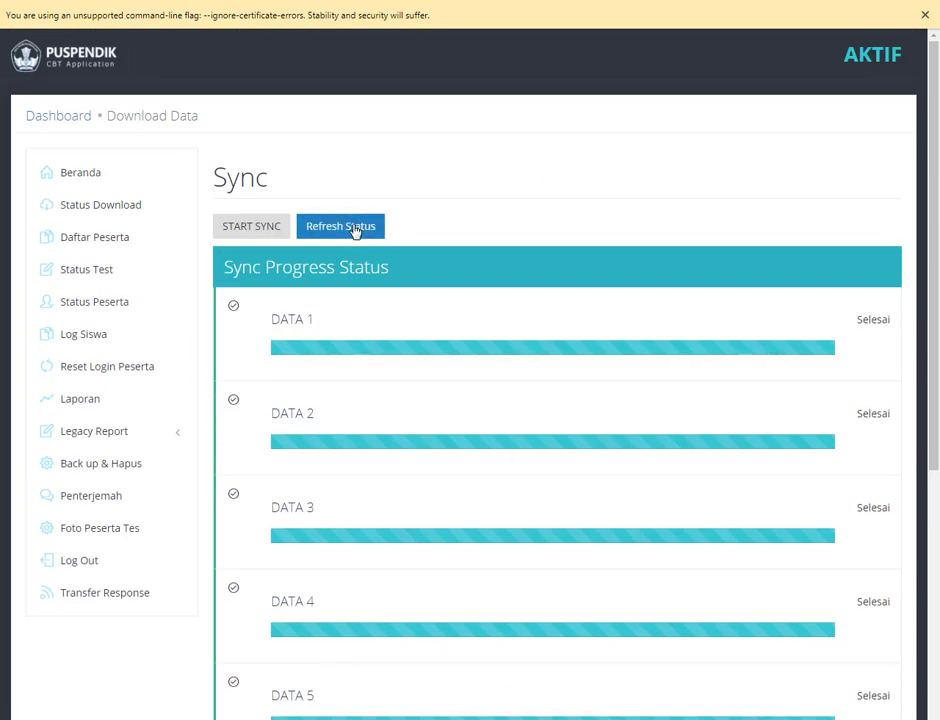
- Refresh the download status, compare the counts for DATA 1 to DATA 9, and reload the sync page
left_click(352, 228)
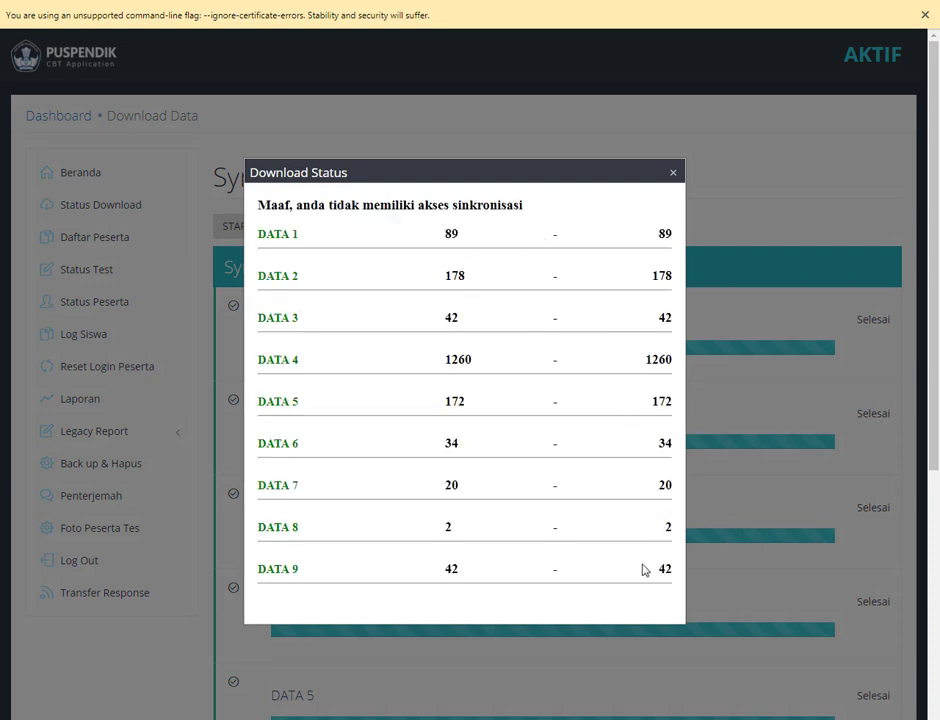
scroll(688, 242, "down", 1)
left_click(673, 99)
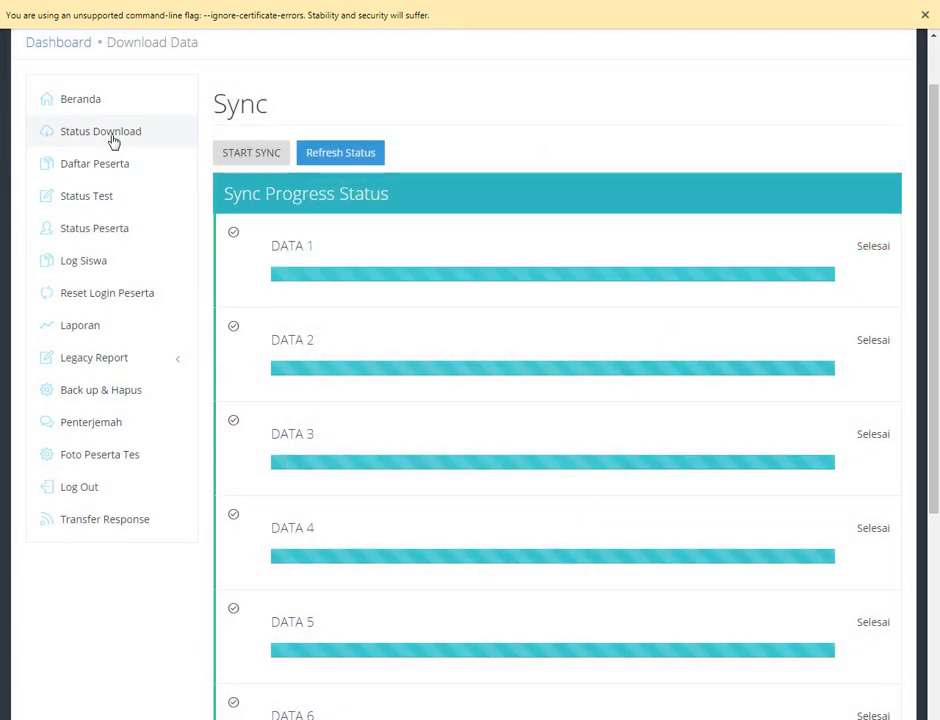
left_click(111, 133)
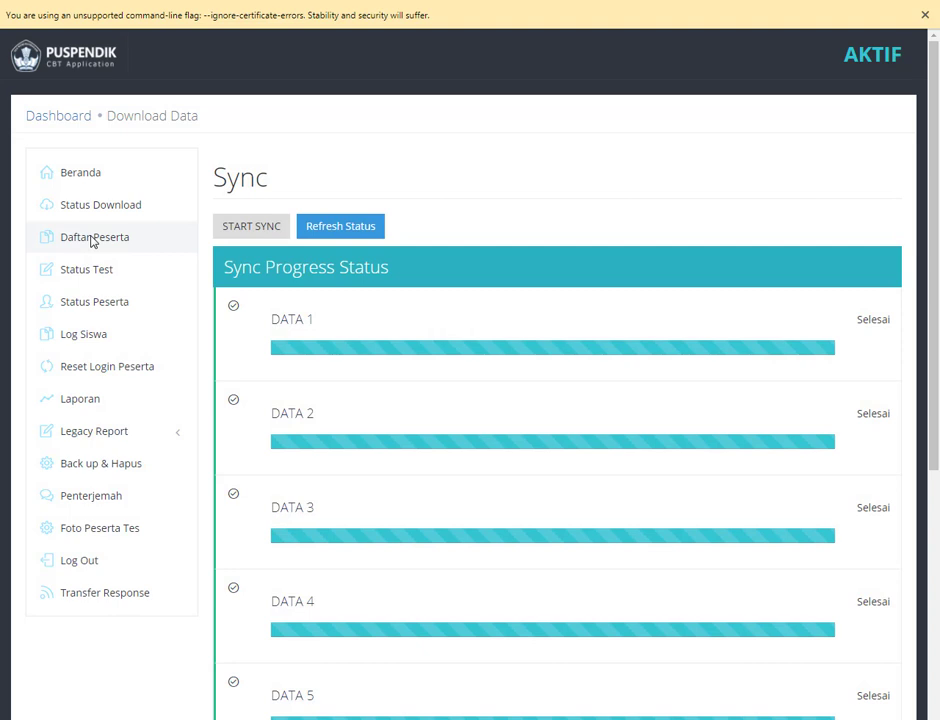
- Open the participant list (Daftar Peserta) and look through the synchronised participants
left_click(93, 238)
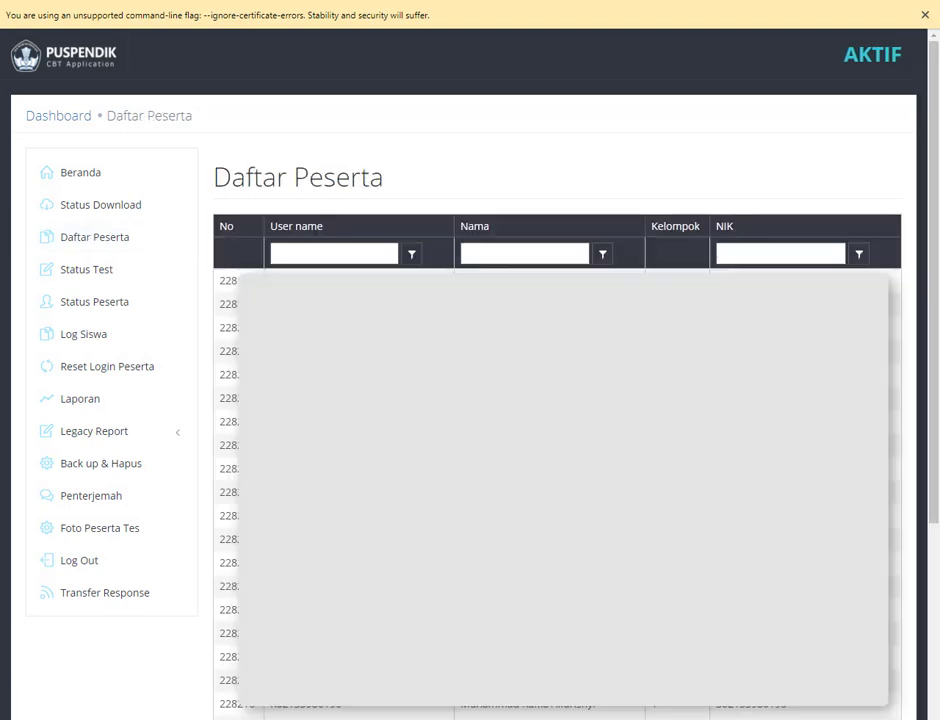
scroll(185, 304, "down", 1)
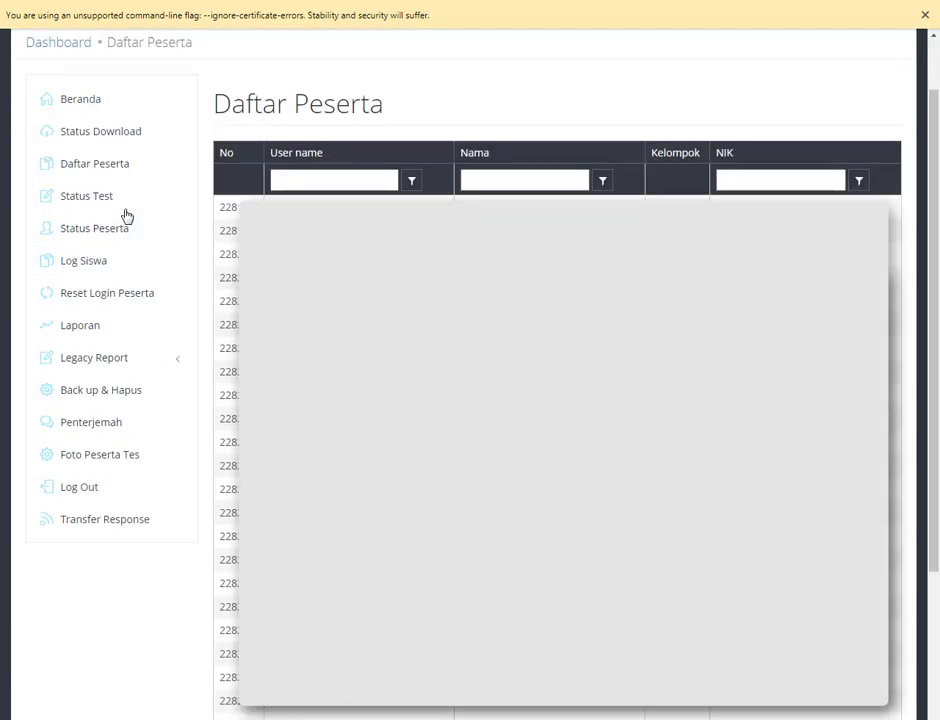